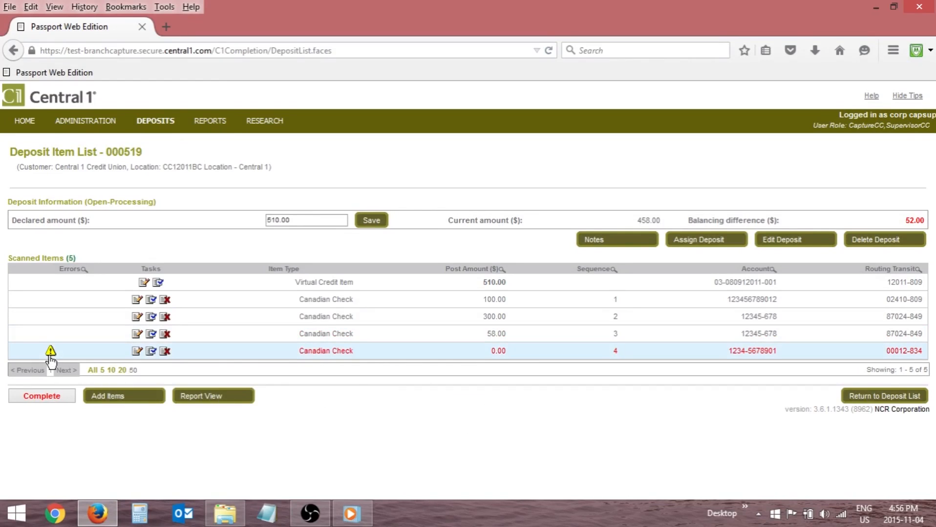
# Step: Open item 4, the cheque flagged for amount correction, and delete it from the deposit
pyautogui.click(136, 353)
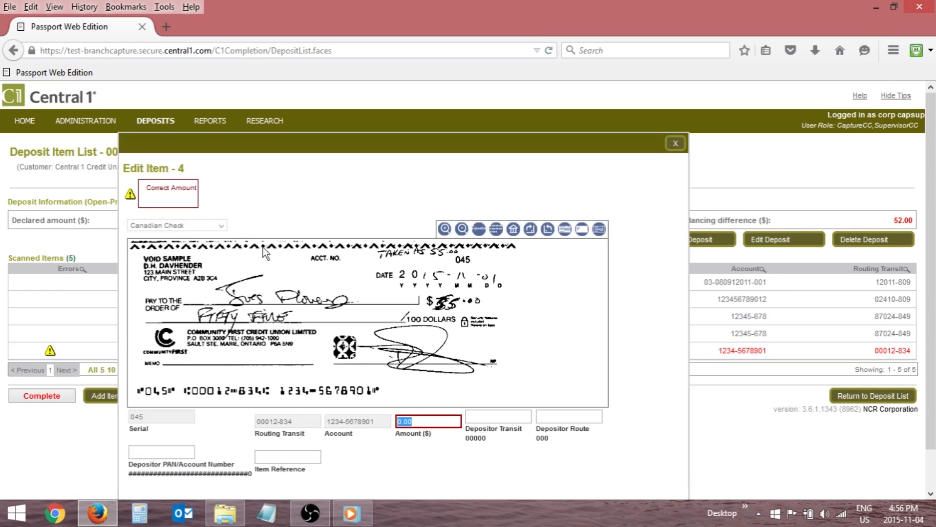
pyautogui.moveTo(295, 153); pyautogui.dragTo(335, 104)
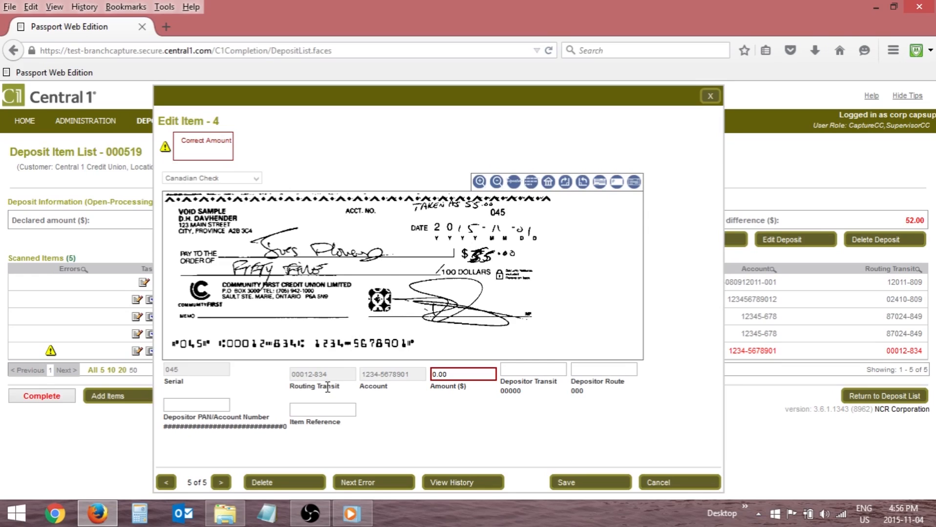
pyautogui.click(288, 481)
pyautogui.click(450, 268)
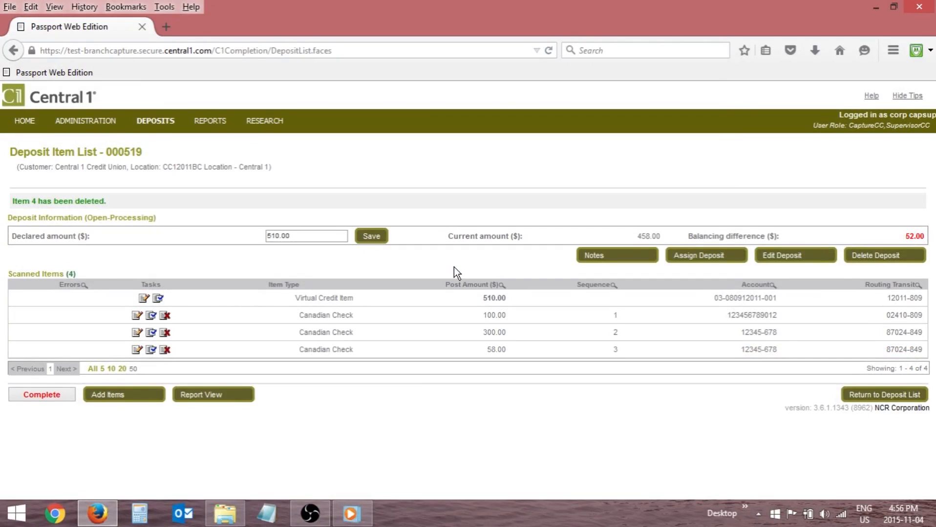
# Step: Add the rescanned cheque to the deposit, set its amount to 55.00 and save the item
pyautogui.click(146, 394)
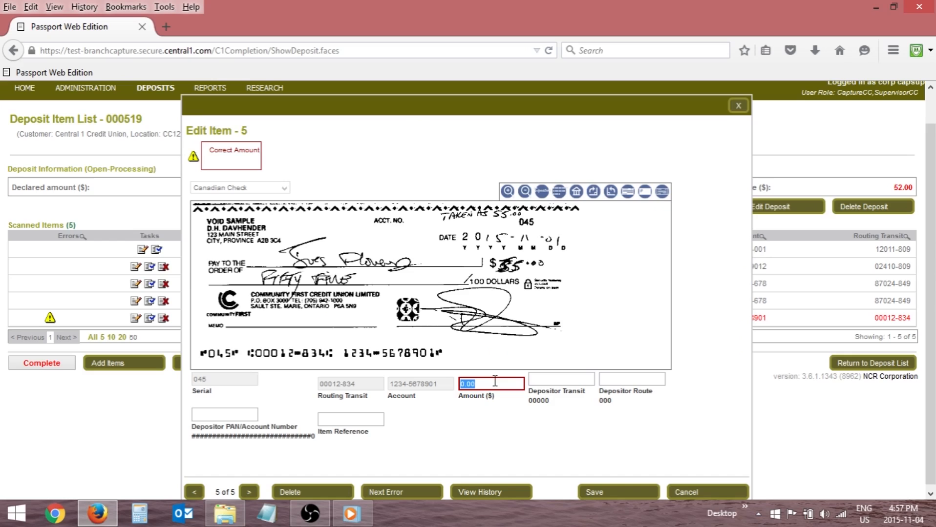
pyautogui.write('55.00')
pyautogui.click(613, 493)
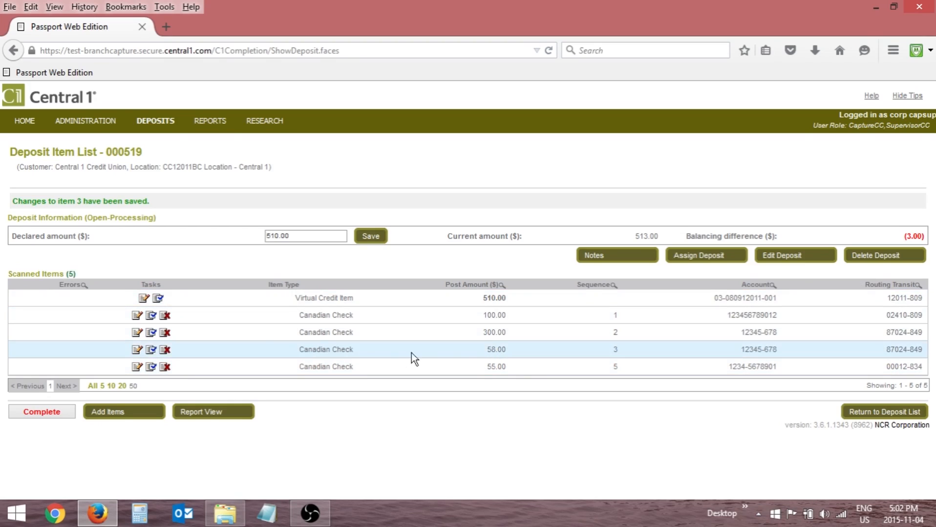
# Step: Correct the amount of item 3 to 55.00 and save the change
pyautogui.click(135, 351)
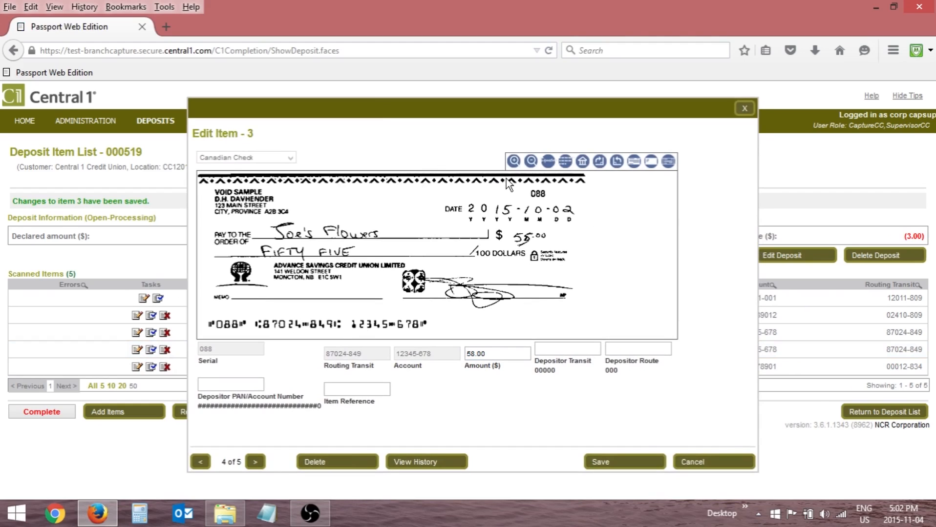
pyautogui.click(496, 352)
pyautogui.write('55.00')
pyautogui.click(602, 460)
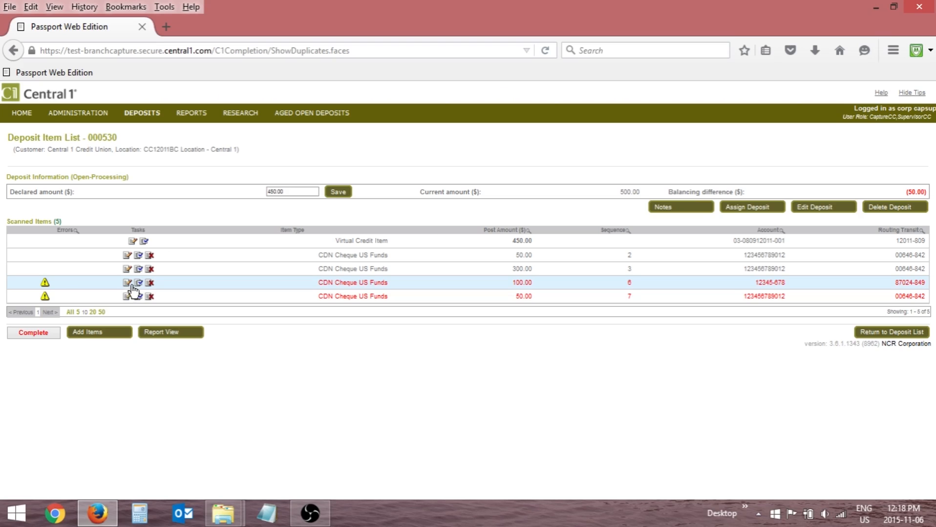
# Step: Review the duplicate details of the flagged US funds cheques and delete duplicate item 7 from the deposit
pyautogui.click(130, 283)
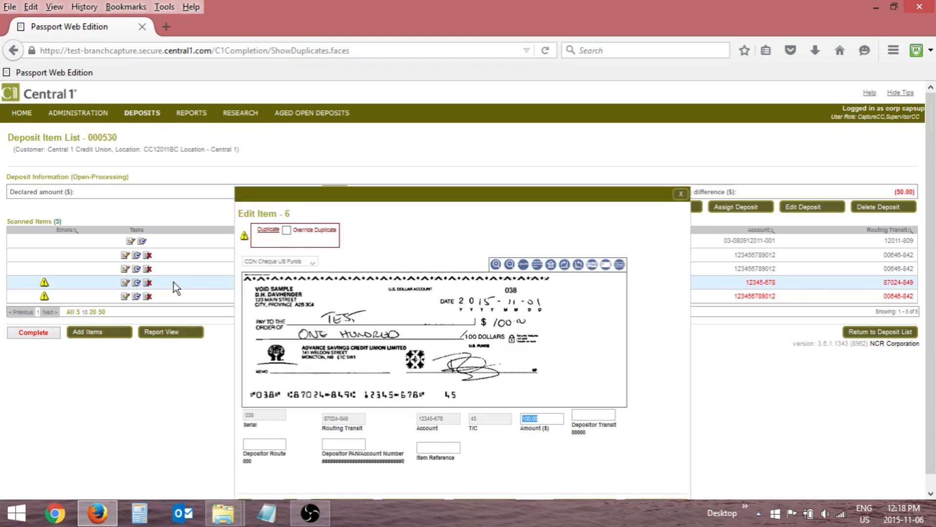
pyautogui.moveTo(339, 198); pyautogui.dragTo(309, 152)
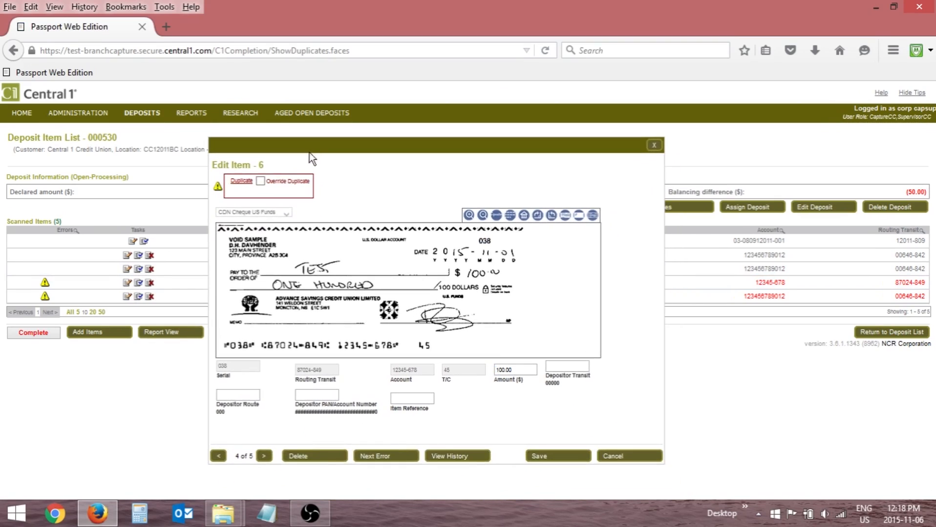
pyautogui.click(242, 182)
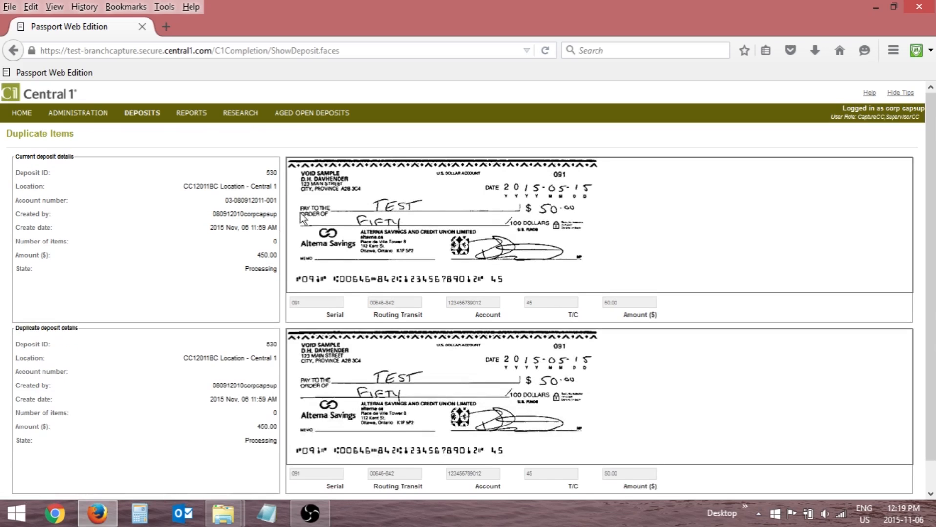
pyautogui.scroll(-2, 300, 213)
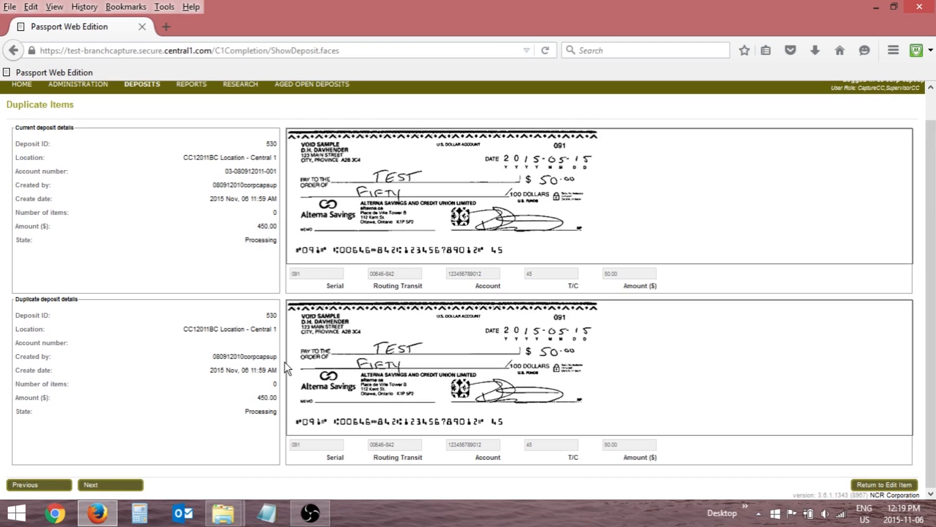
pyautogui.click(865, 483)
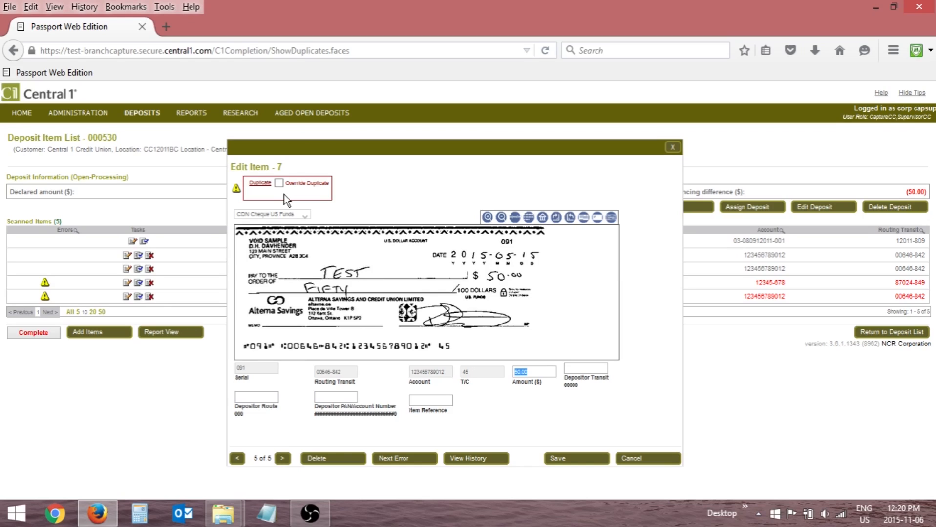
pyautogui.click(355, 460)
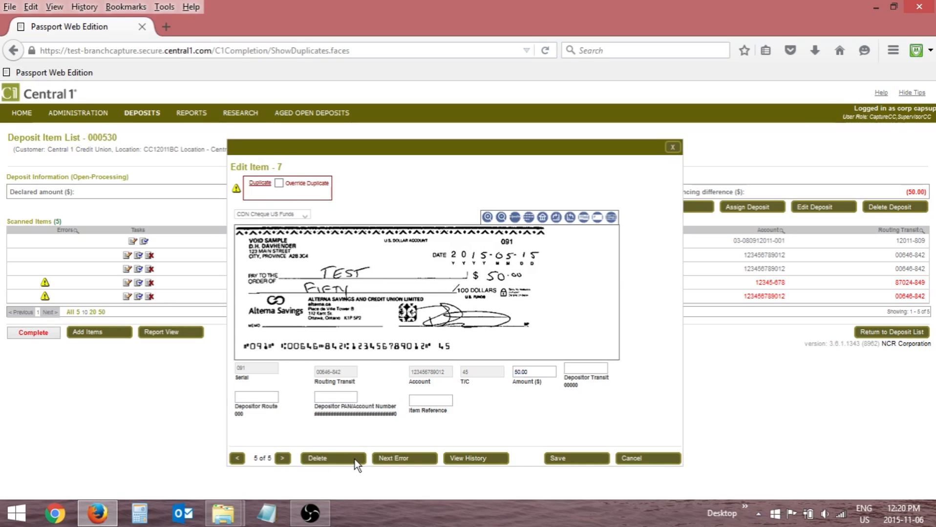
pyautogui.click(447, 263)
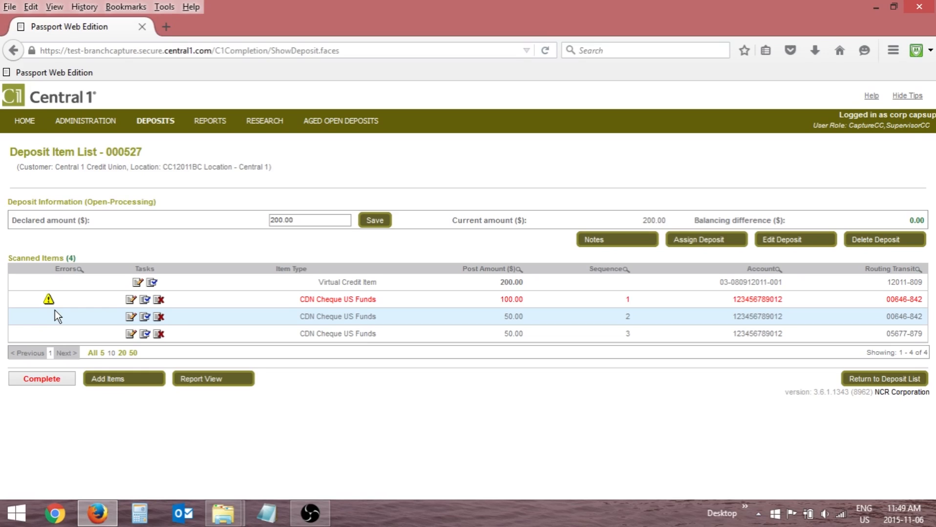
# Step: Examine the image quality test results of flagged item 1 and return to editing the item
pyautogui.click(131, 300)
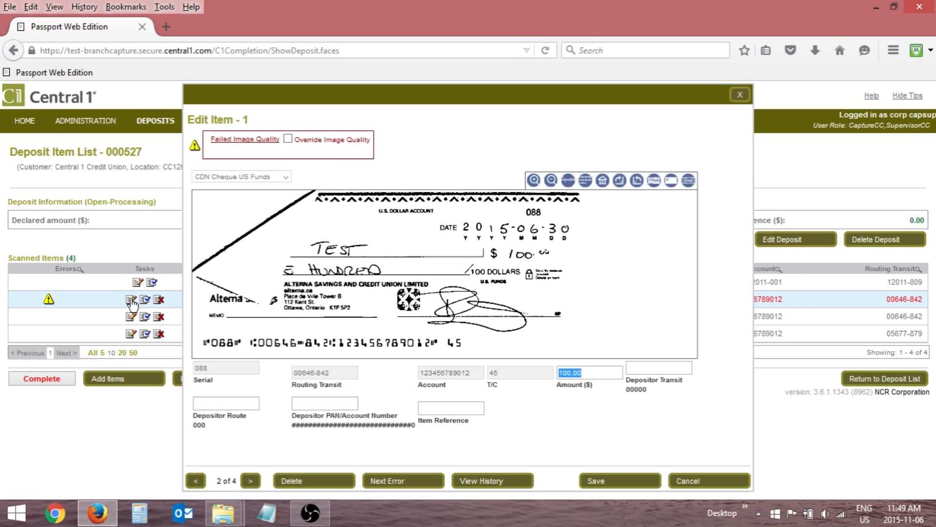
pyautogui.click(240, 145)
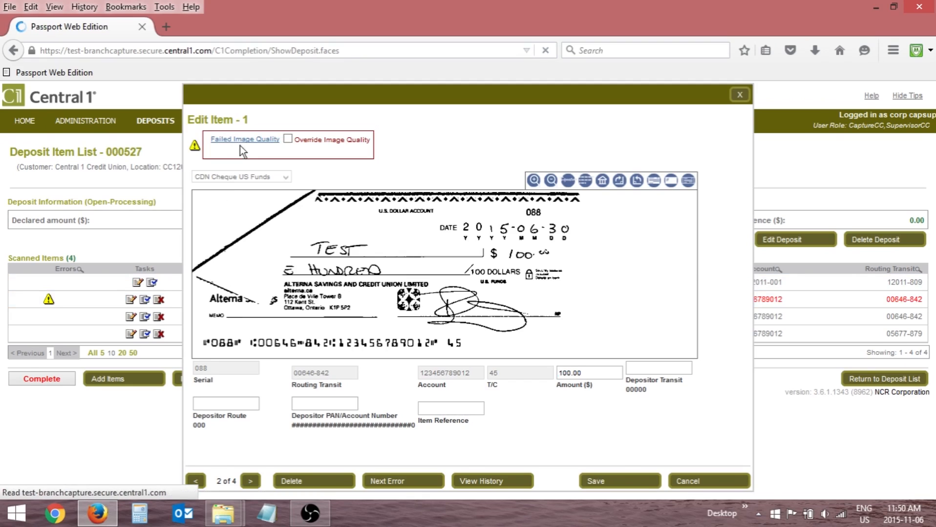
pyautogui.scroll(-3, 262, 239)
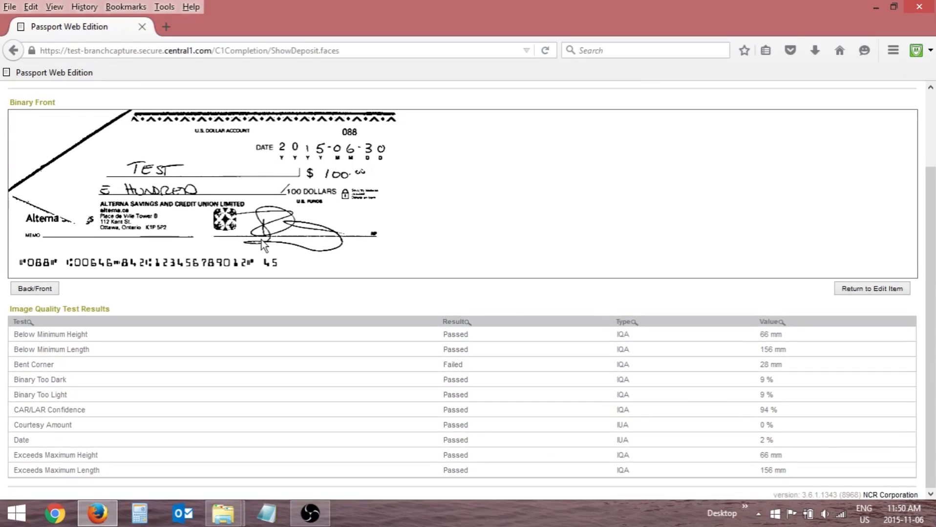
pyautogui.click(900, 289)
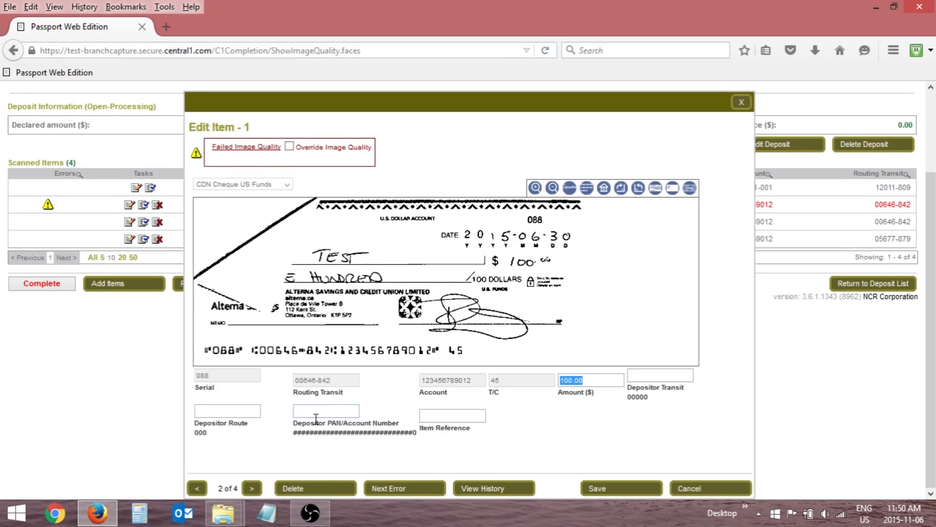
# Step: Delete item 1 with the failed image quality and start adding items to the deposit
pyautogui.click(325, 486)
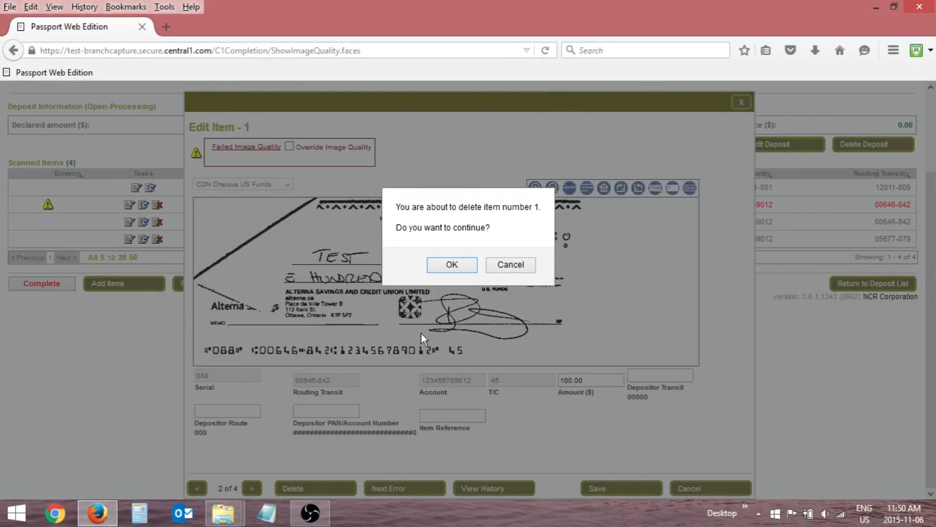
pyautogui.click(446, 267)
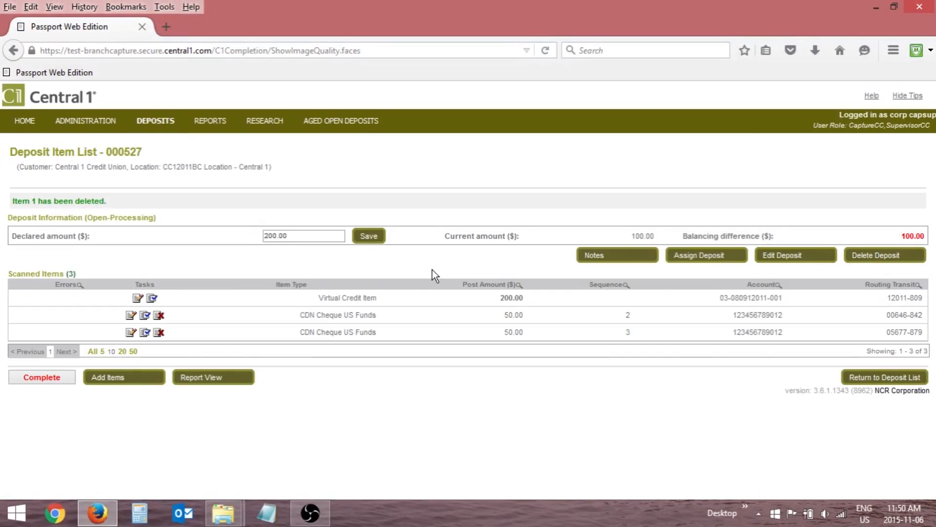
pyautogui.click(126, 378)
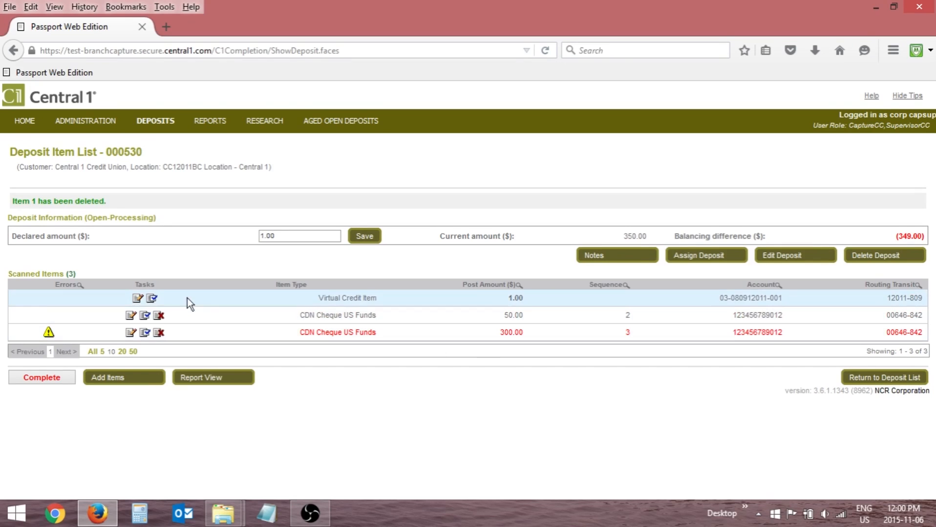
# Step: Override the image quality failure on item 3, the 300.00 cheque, and save the item
pyautogui.click(130, 333)
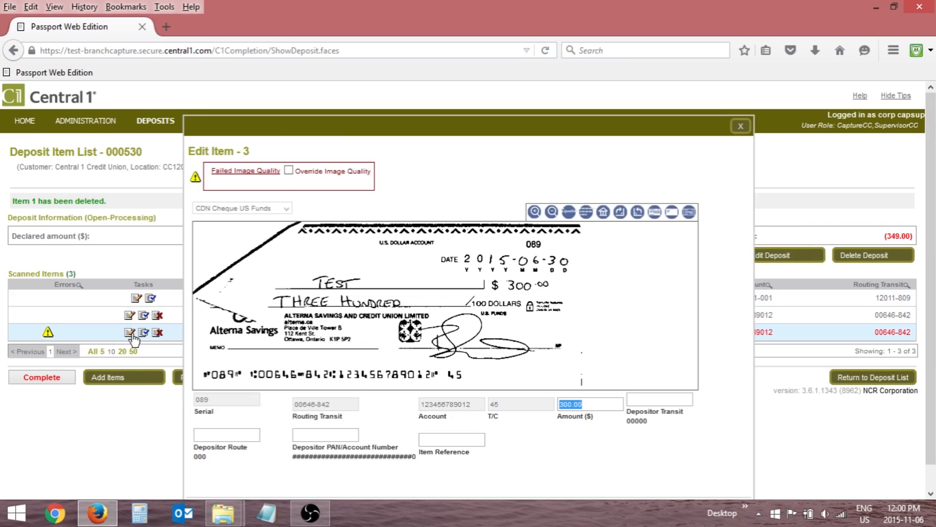
pyautogui.click(288, 171)
pyautogui.moveTo(339, 125); pyautogui.dragTo(314, 71)
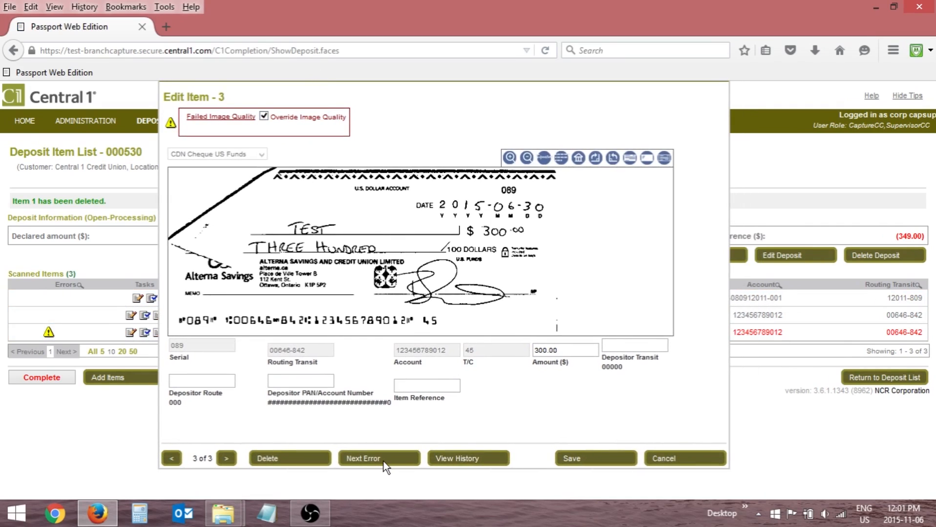
pyautogui.click(586, 462)
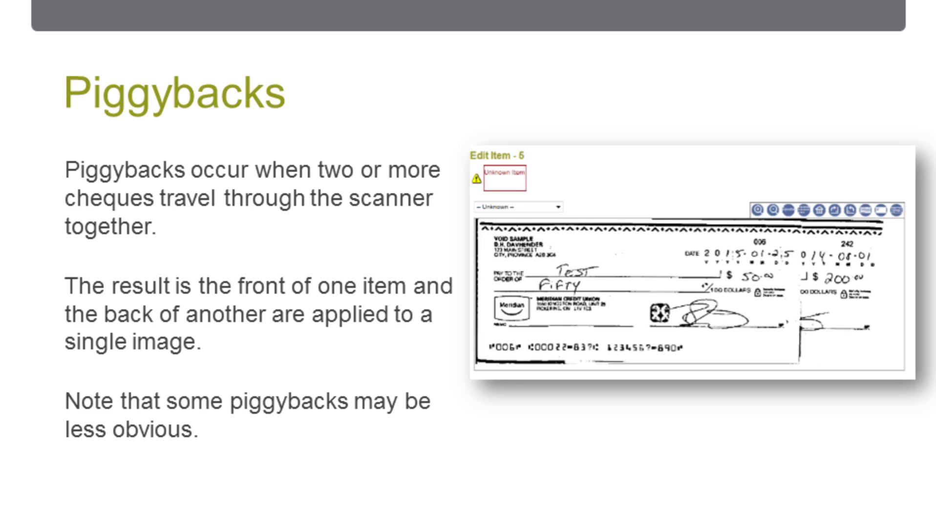
pyautogui.press('Right')
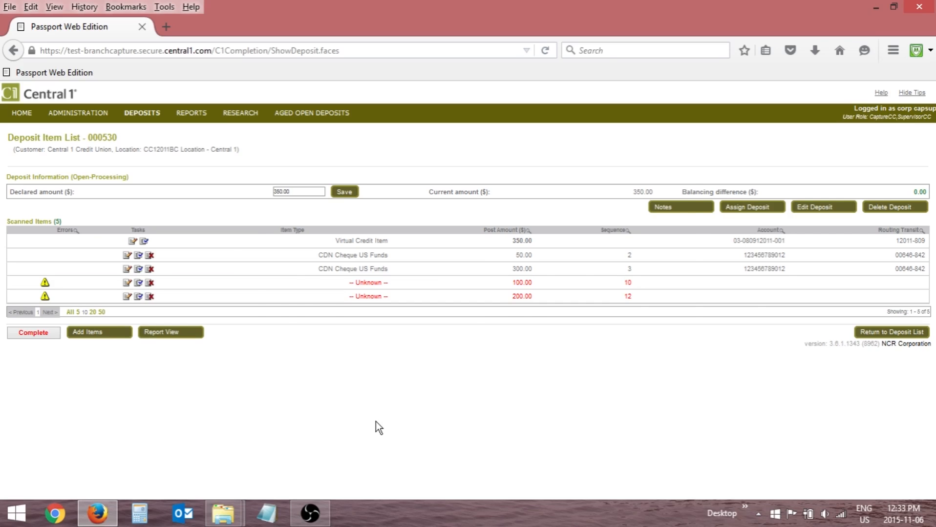
# Step: Delete unknown item 10 from the deposit and start adding items to it
pyautogui.click(126, 283)
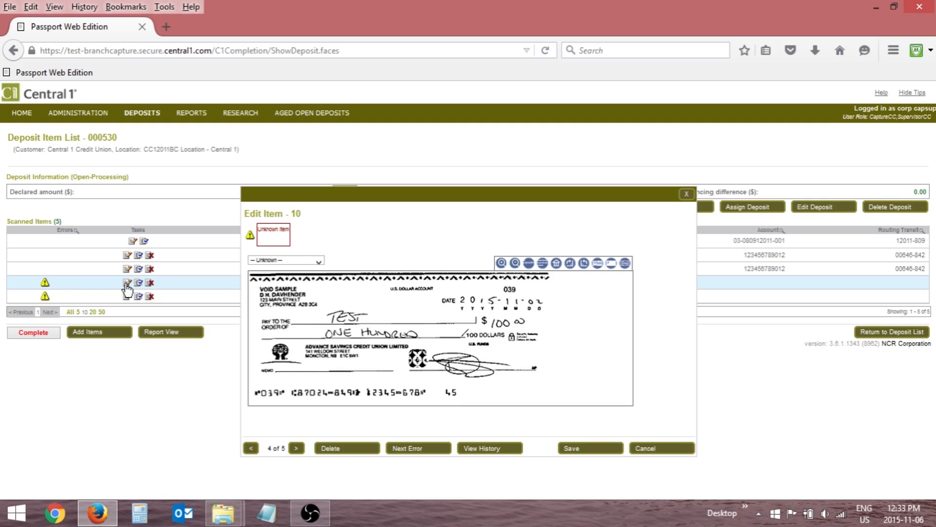
pyautogui.click(332, 448)
pyautogui.click(453, 265)
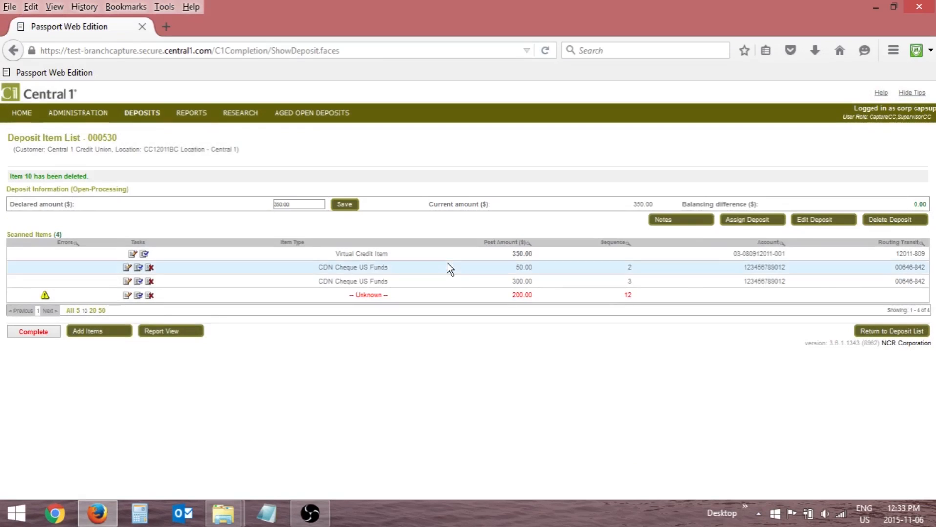
pyautogui.click(94, 332)
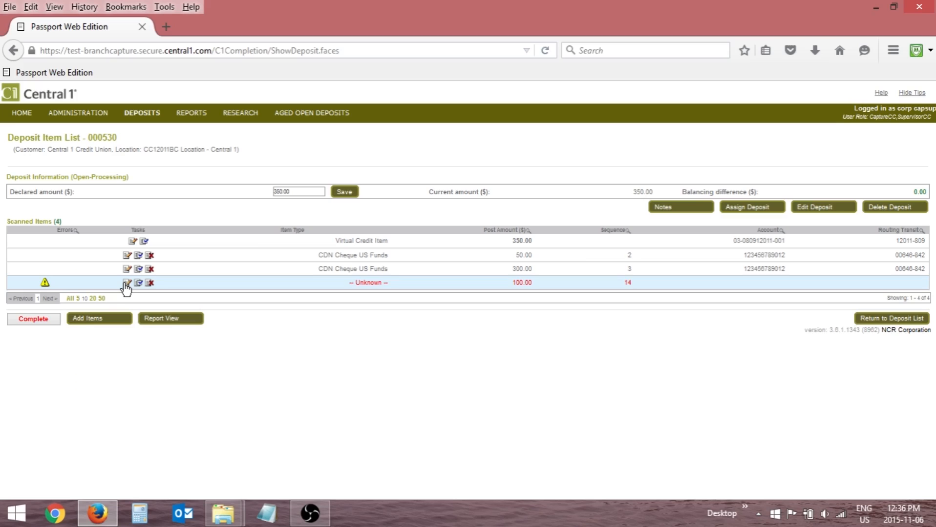
# Step: Set the item type of unknown item 14 to CDN Cheque US Funds and save the item
pyautogui.click(127, 284)
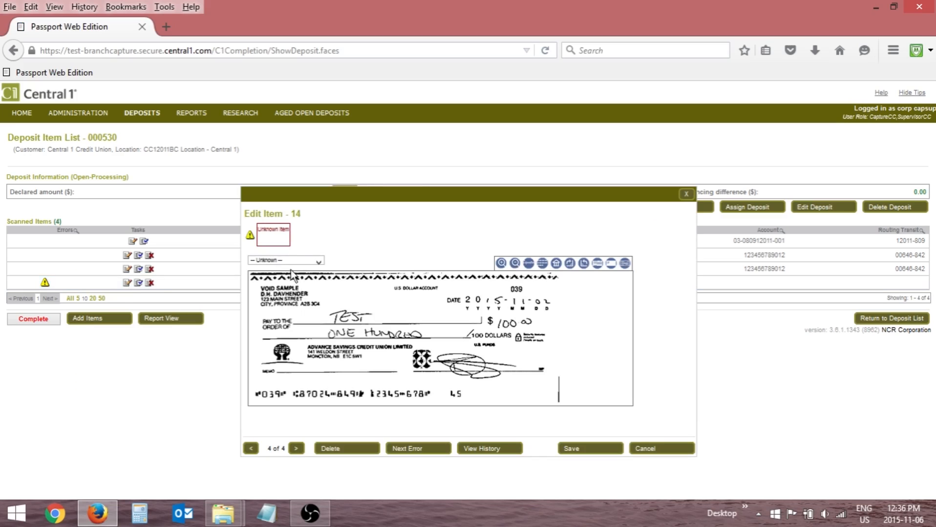
pyautogui.click(291, 259)
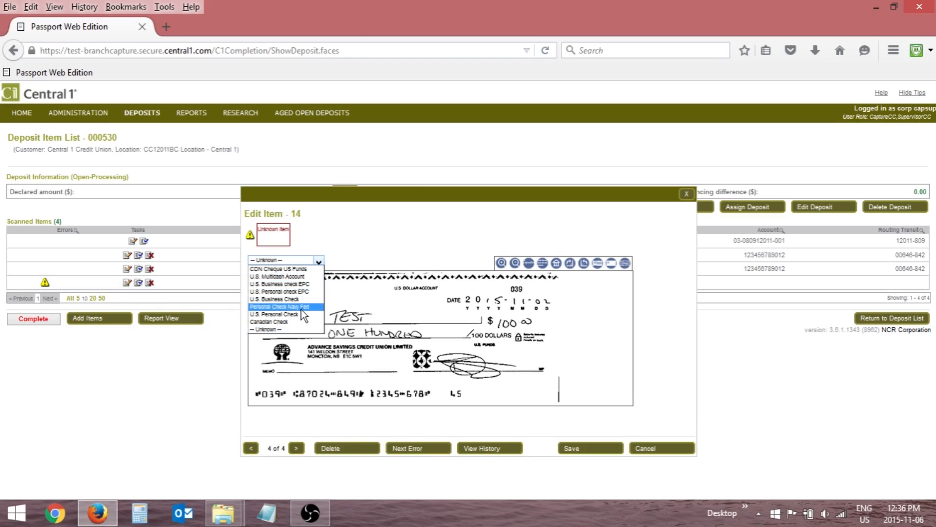
pyautogui.click(297, 269)
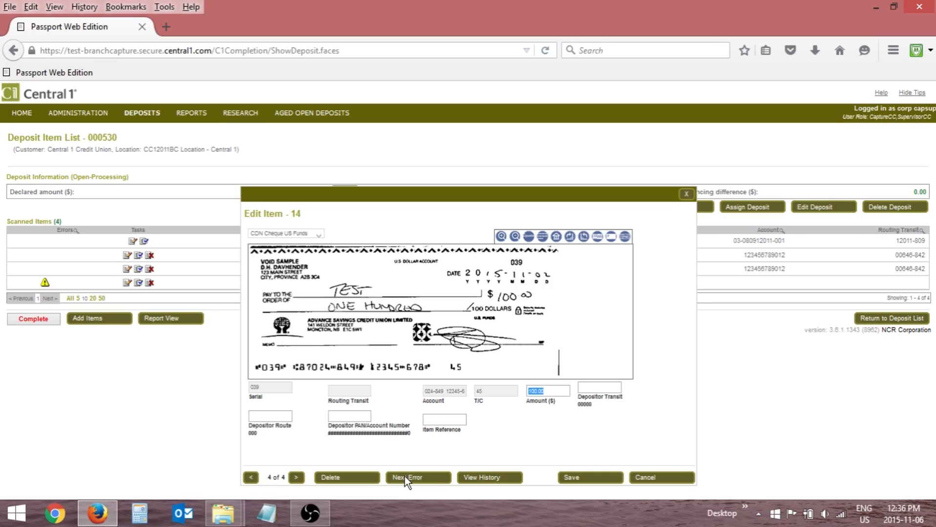
pyautogui.click(583, 480)
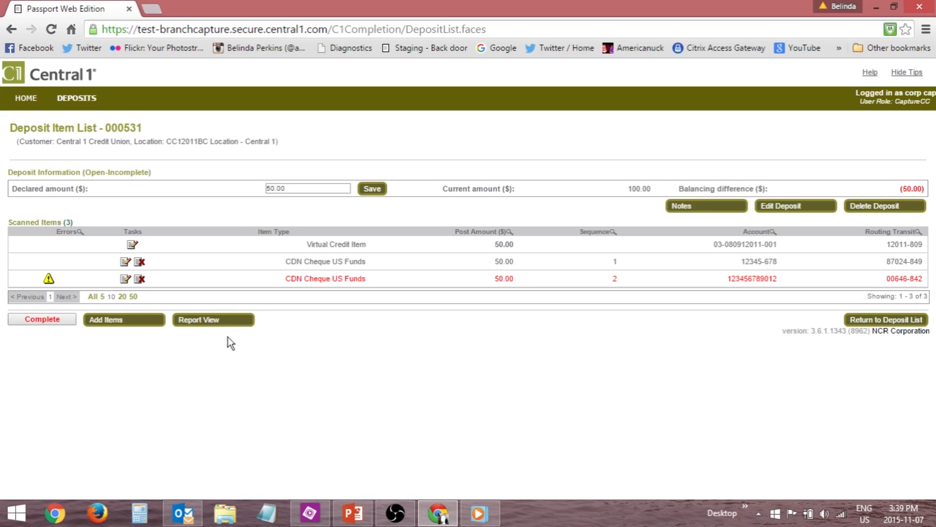
# Step: Delete flagged item 2 from the deposit's scanned items and return to the deposit list
pyautogui.click(140, 280)
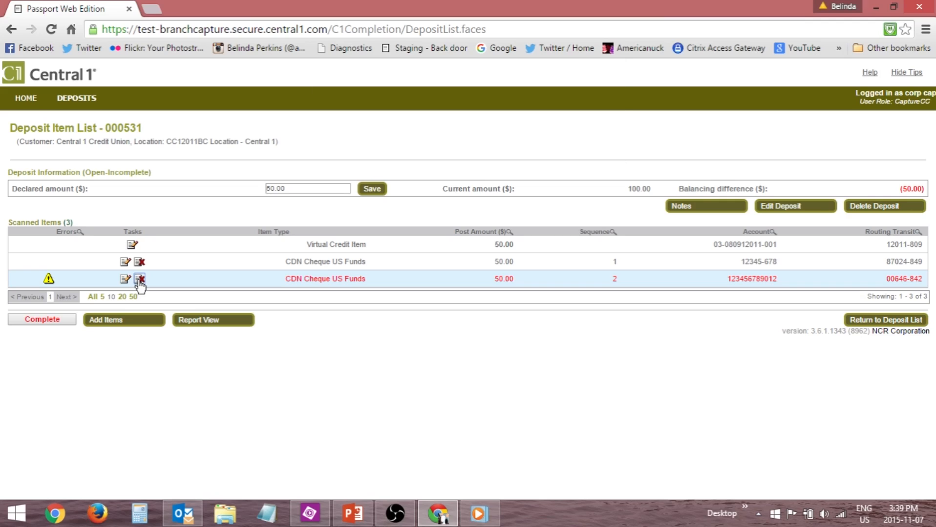
pyautogui.click(525, 142)
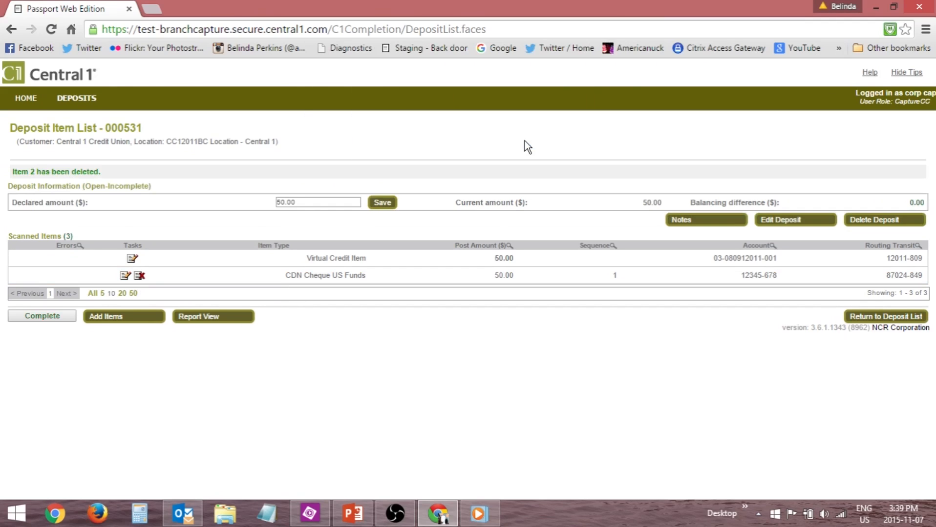
pyautogui.click(862, 315)
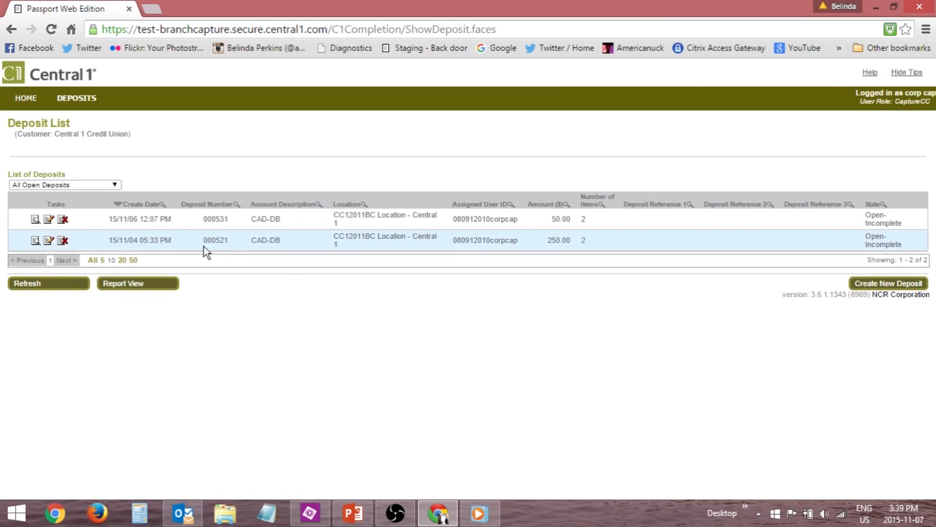
# Step: Delete item 1, the 50.00 CDN Cheque US Funds, from the open 50.00 deposit
pyautogui.click(182, 224)
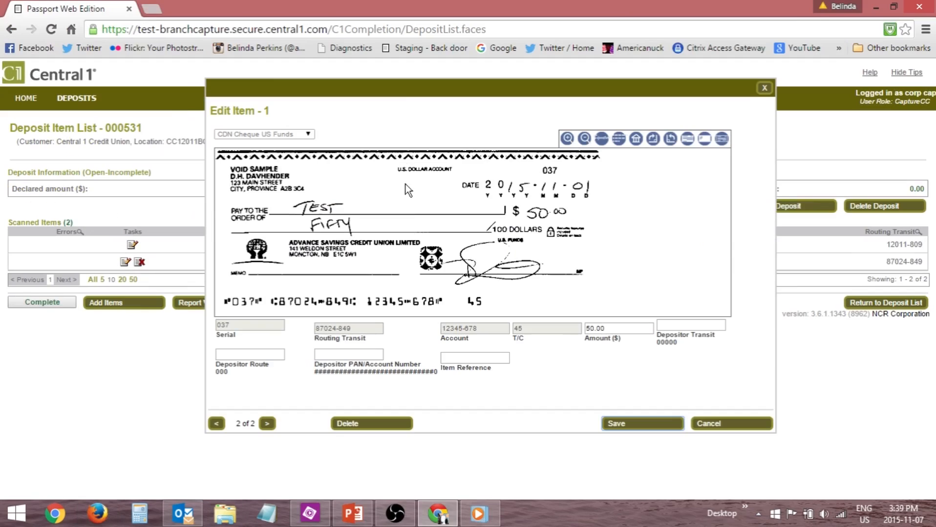
pyautogui.click(371, 428)
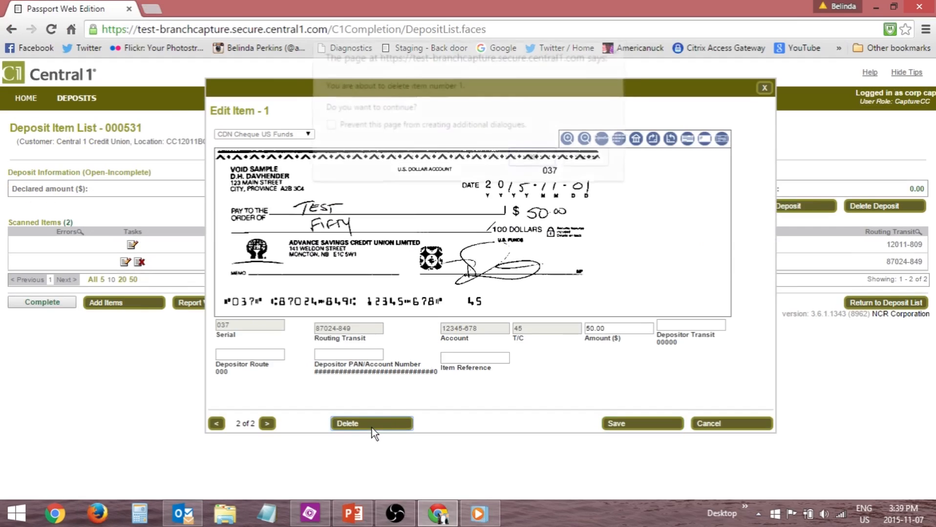
pyautogui.click(532, 158)
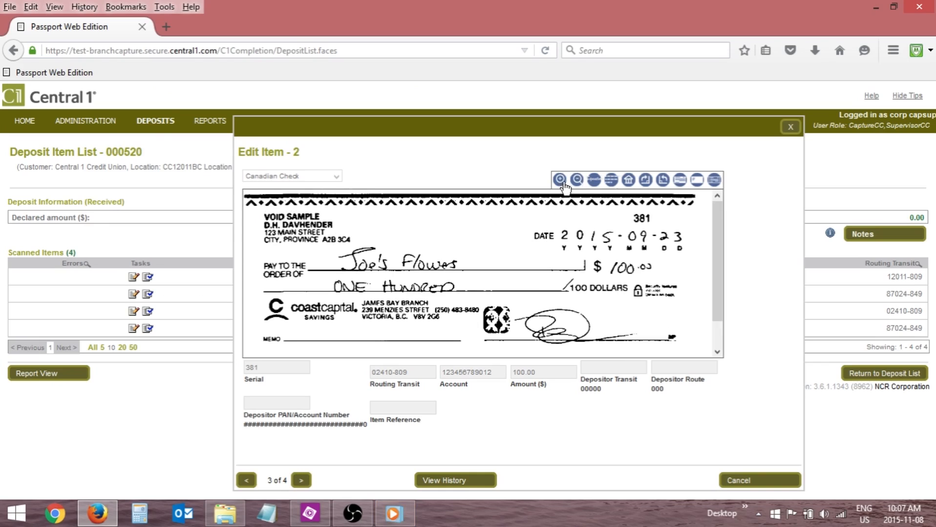
# Step: Zoom out of item 2's 100.00 cheque image and view its signature and endorsement areas close up
pyautogui.click(576, 181)
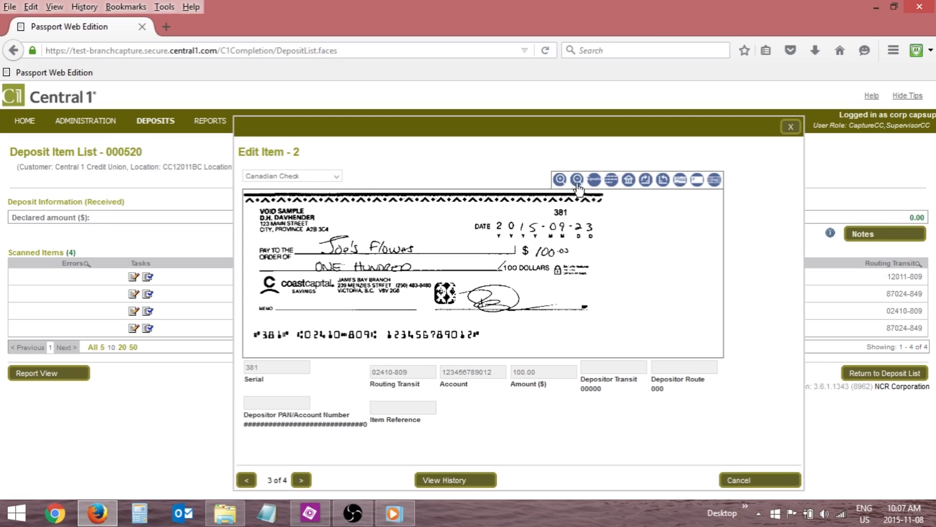
pyautogui.click(594, 181)
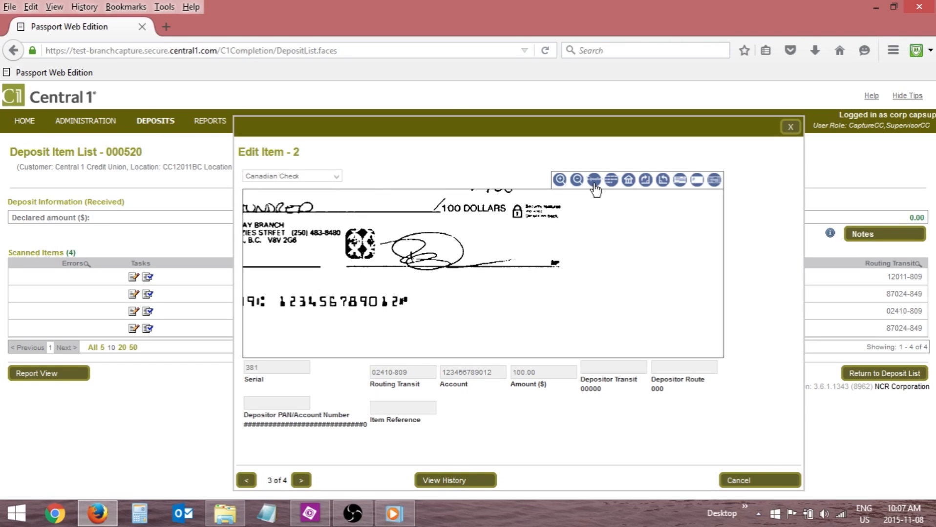
pyautogui.click(610, 188)
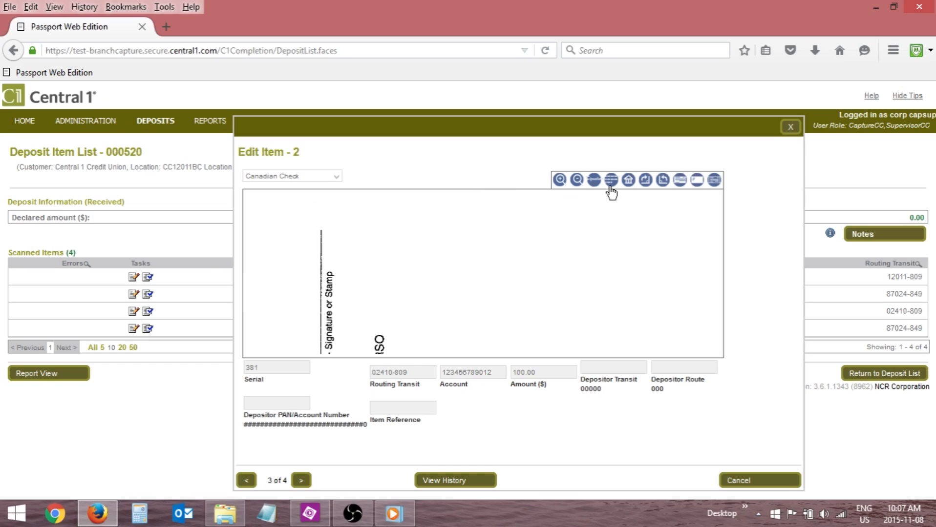
# Step: Rotate item 2's cheque image right and back left, and view the front and back of the cheque
pyautogui.click(644, 185)
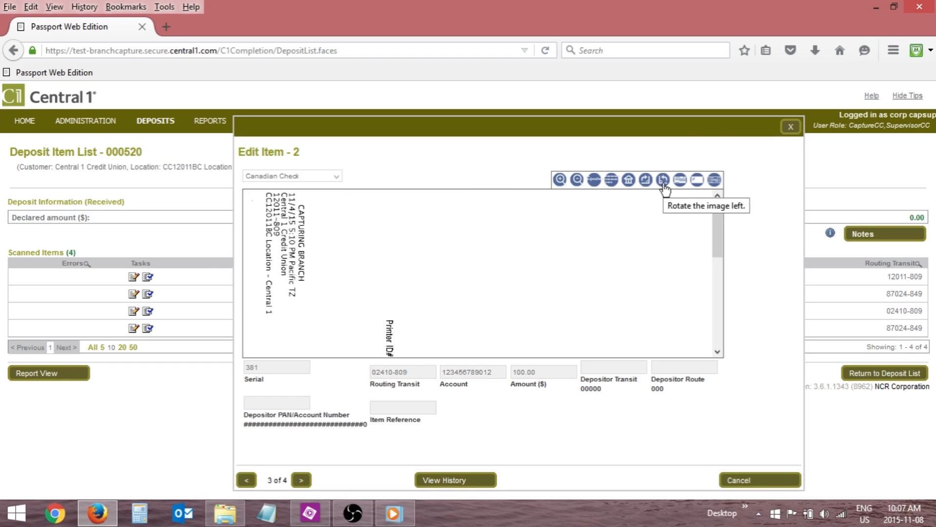
pyautogui.click(663, 186)
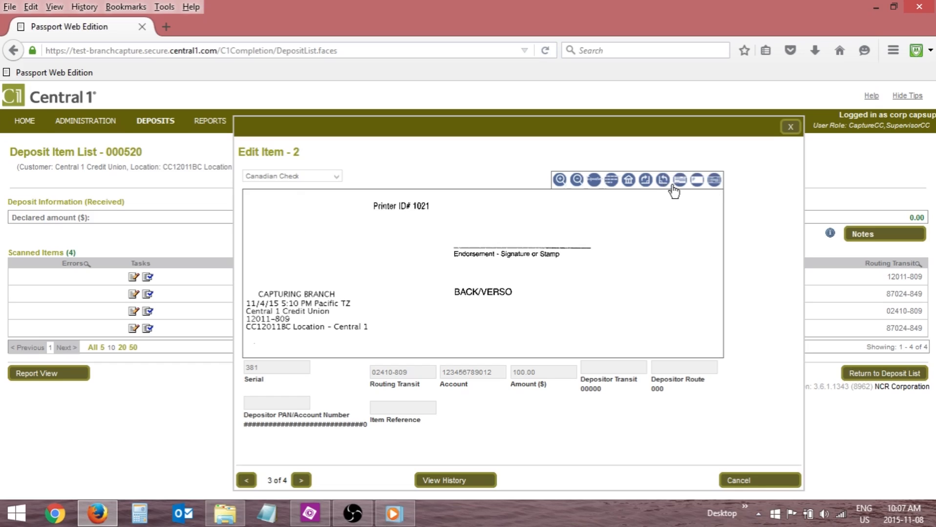
pyautogui.click(679, 188)
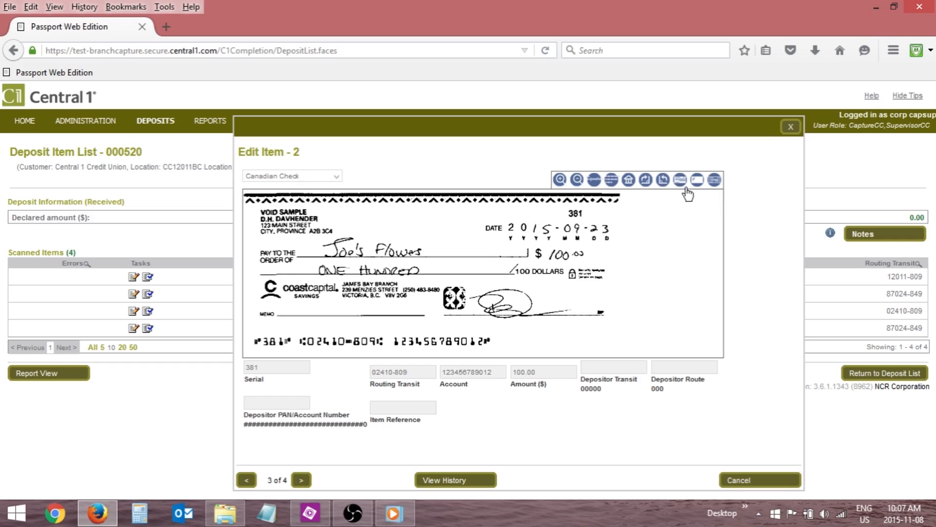
pyautogui.click(698, 186)
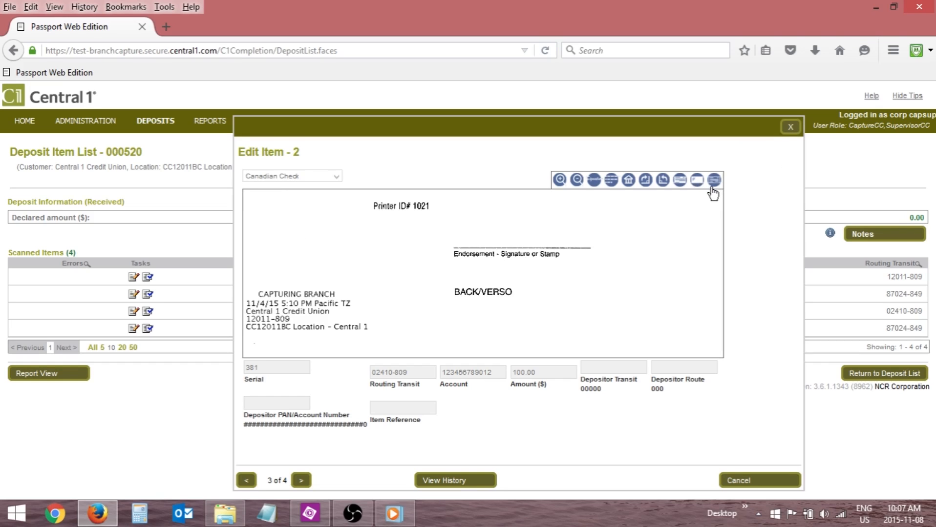
# Step: Toggle colour inversion on the back image of item 2's cheque, ending with the inverted view
pyautogui.click(714, 180)
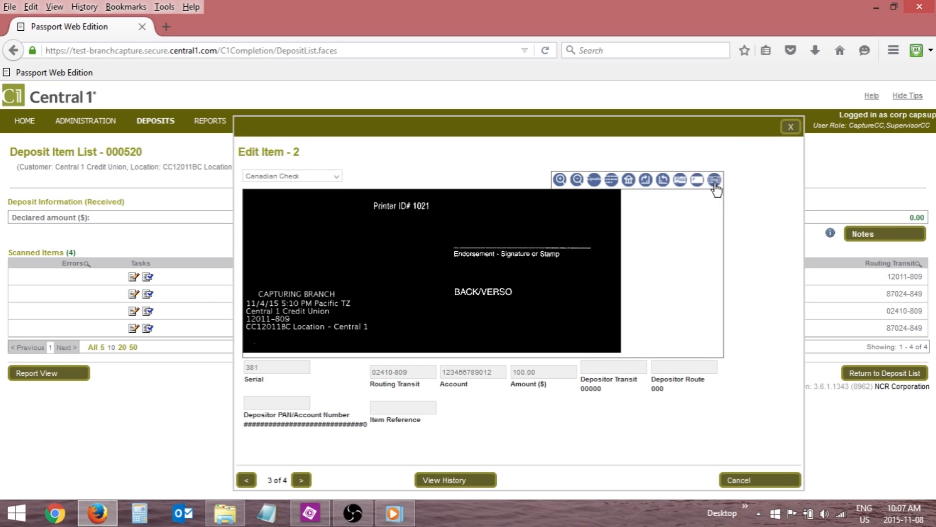
pyautogui.click(714, 182)
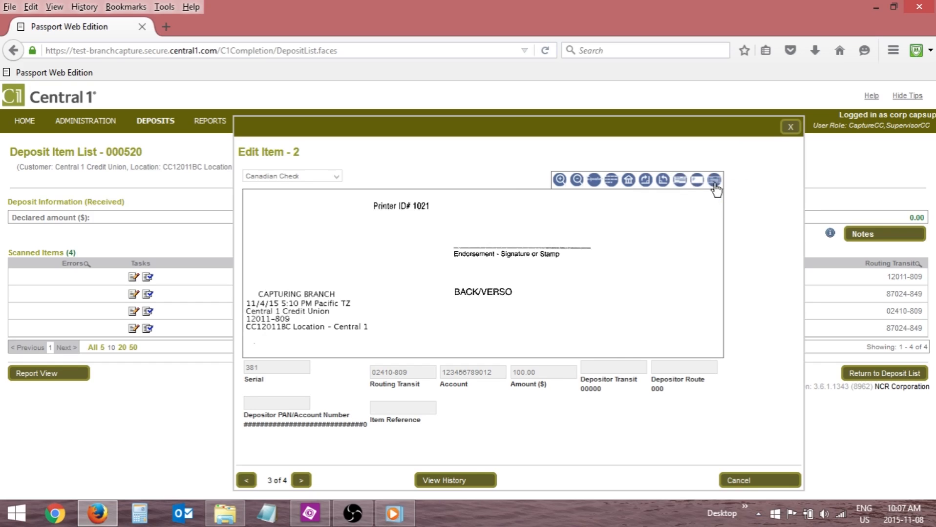
pyautogui.click(714, 180)
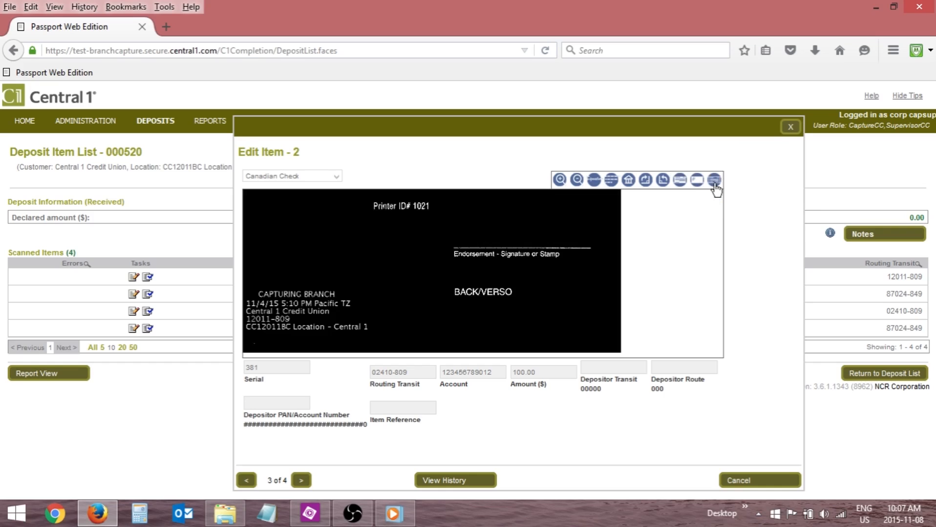